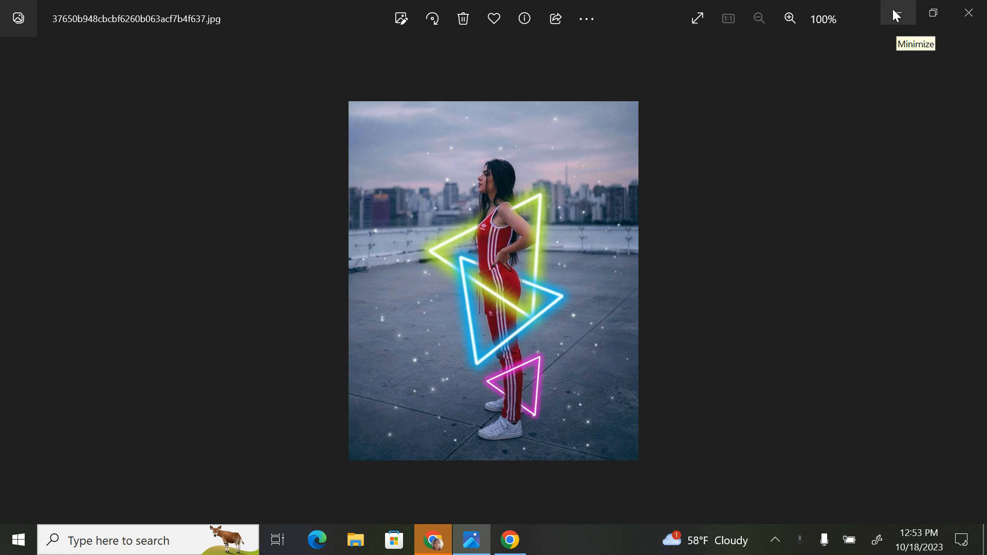
Switch to the Pixlr editor and convert the scooter photo to black and white with Auto B&W.
click(895, 10)
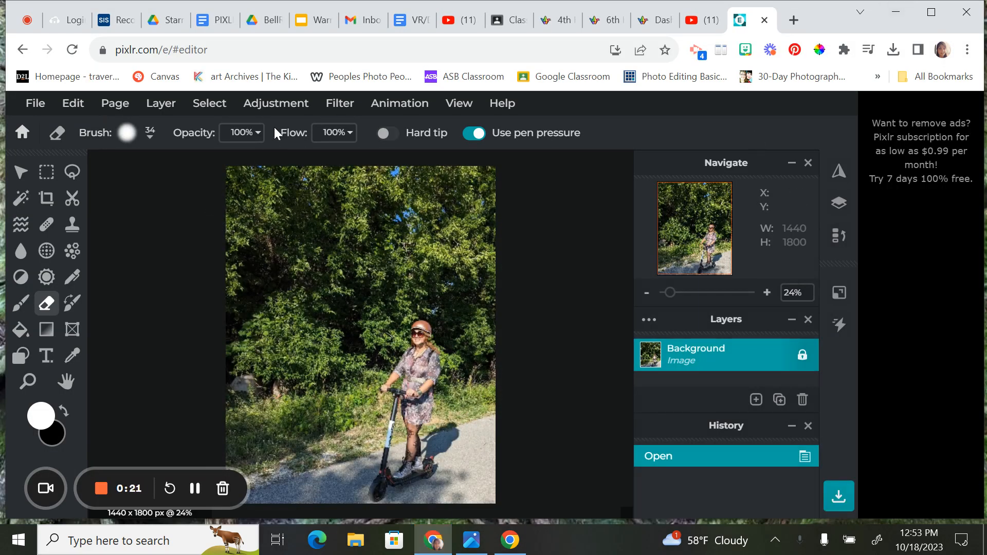
click(271, 109)
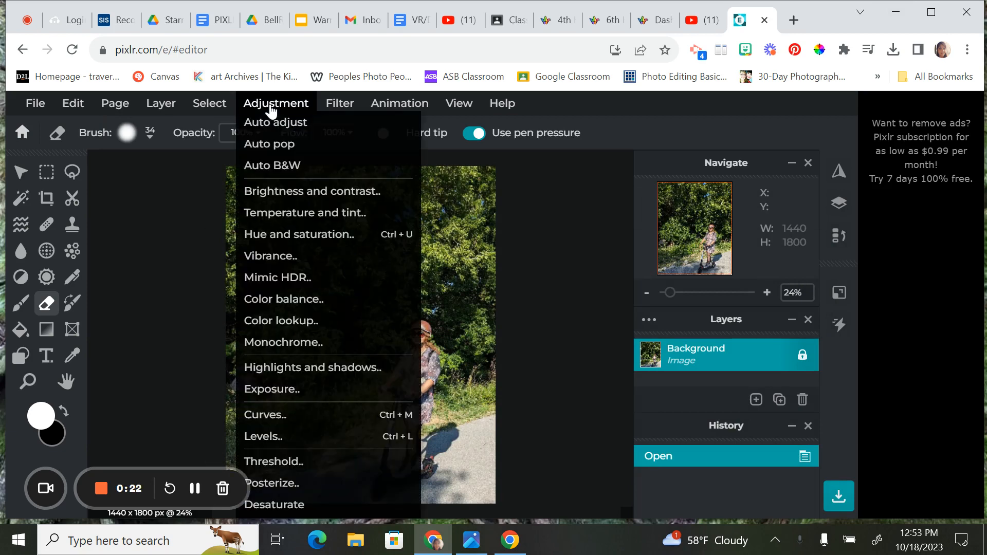
click(281, 161)
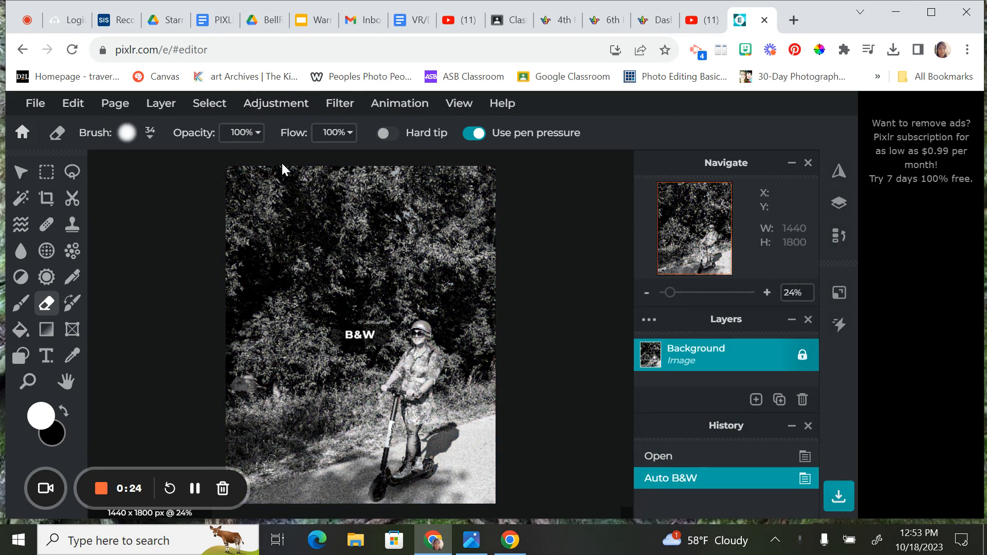
Slightly increase the photo's brightness with the Brightness and contrast adjustment.
click(286, 105)
click(309, 191)
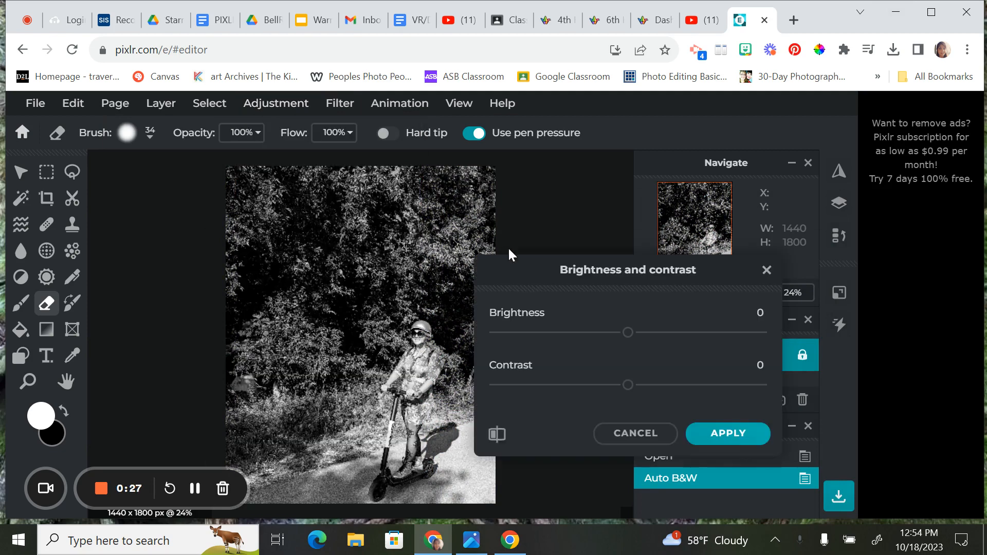
drag(548, 264, 622, 238)
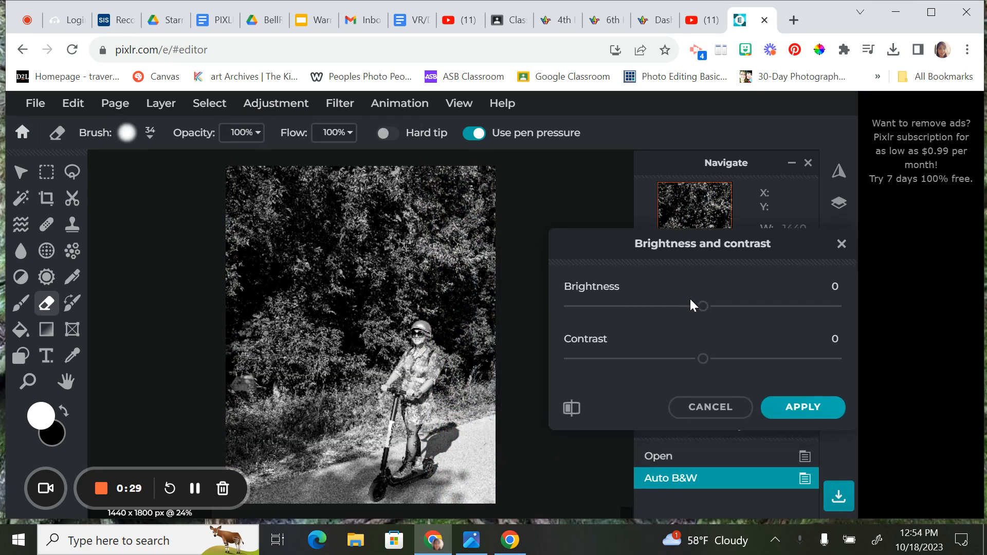
drag(702, 306, 728, 308)
click(777, 411)
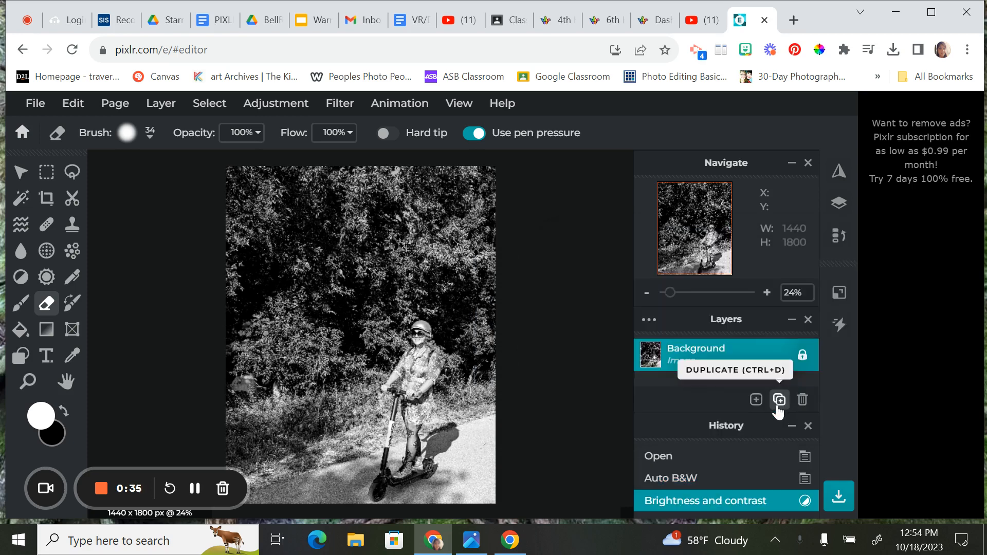
Apply a Vignette filter with an amount of 10 to the photo.
click(339, 108)
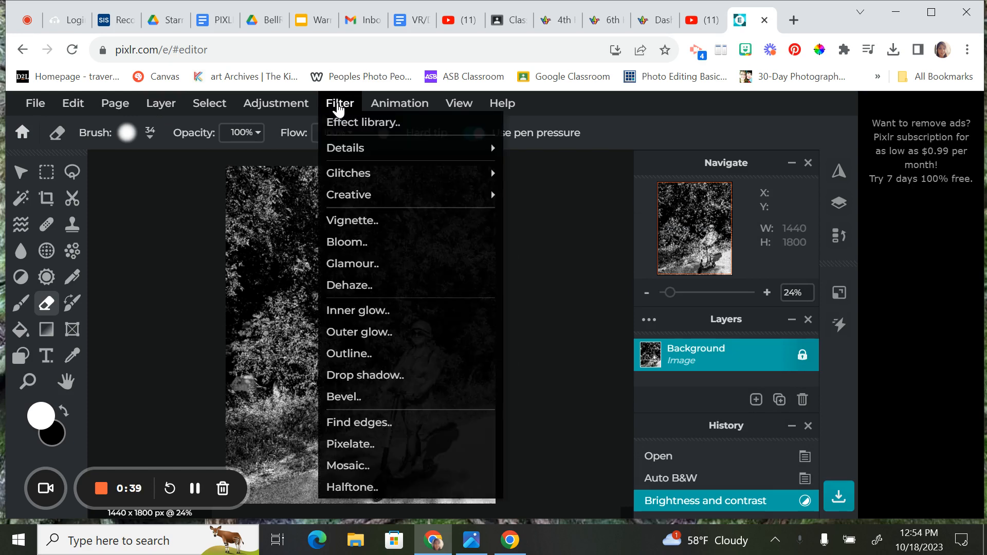
click(365, 220)
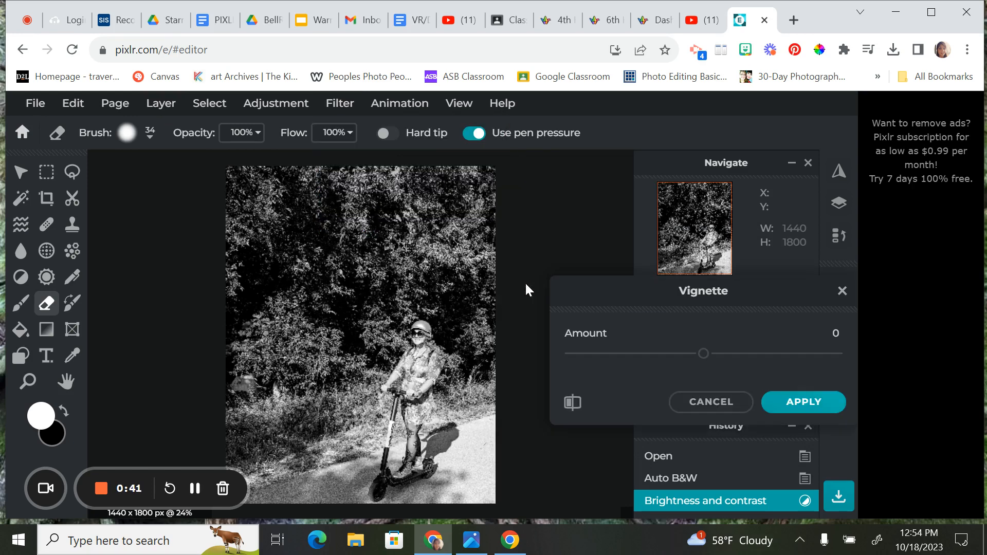
mouse_move(704, 356)
mouse_down()
mouse_move(752, 359)
mouse_move(659, 356)
mouse_move(716, 354)
mouse_up()
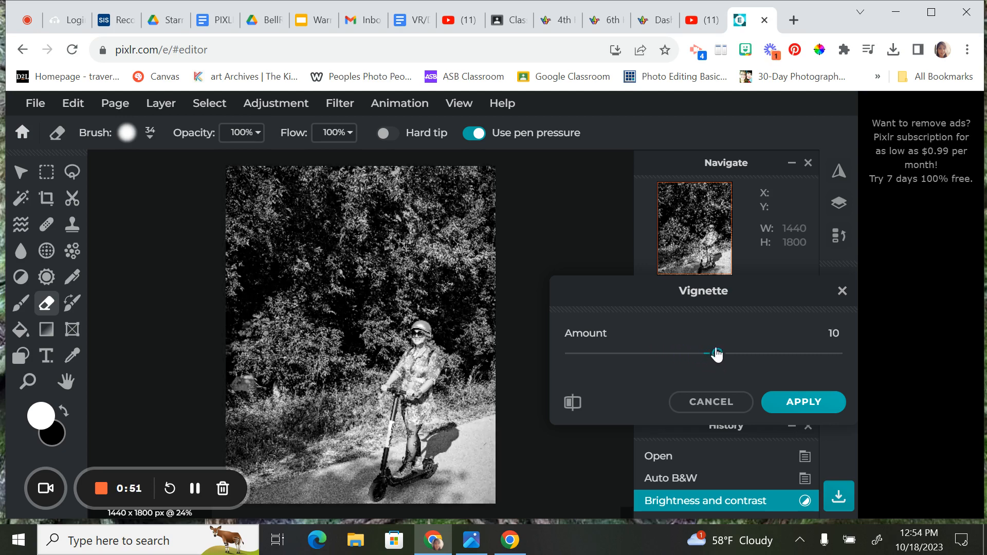
click(795, 408)
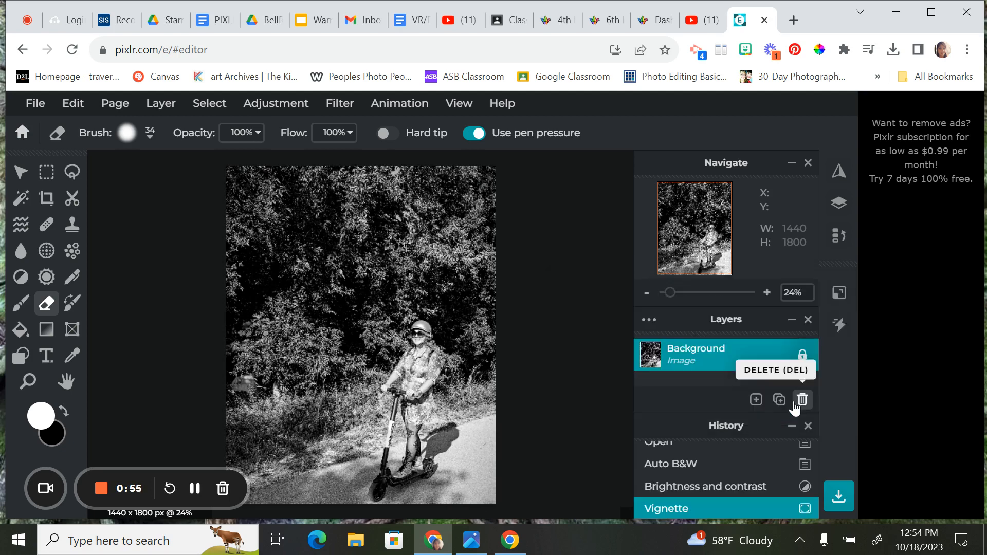
Duplicate the Background layer and add a new empty layer above the copy.
click(157, 108)
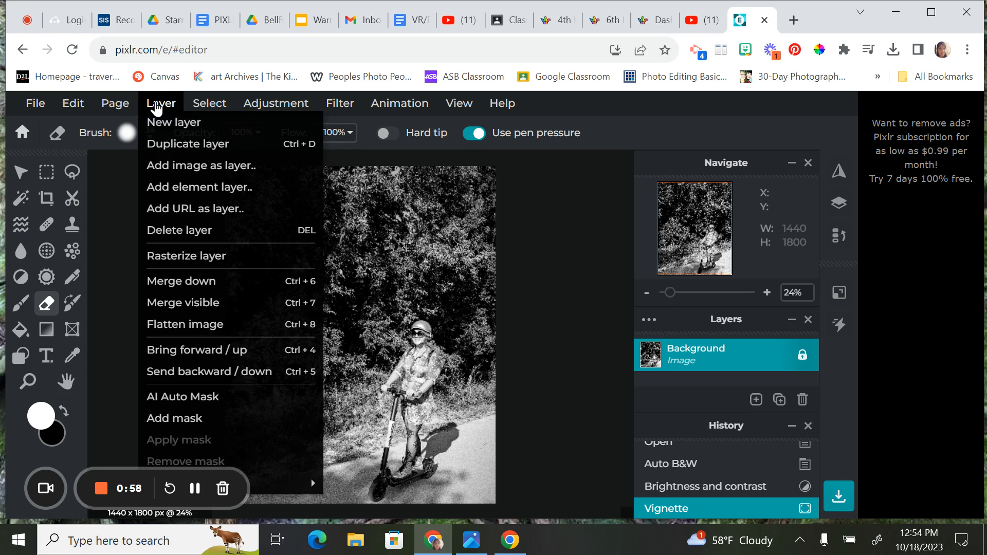
click(173, 145)
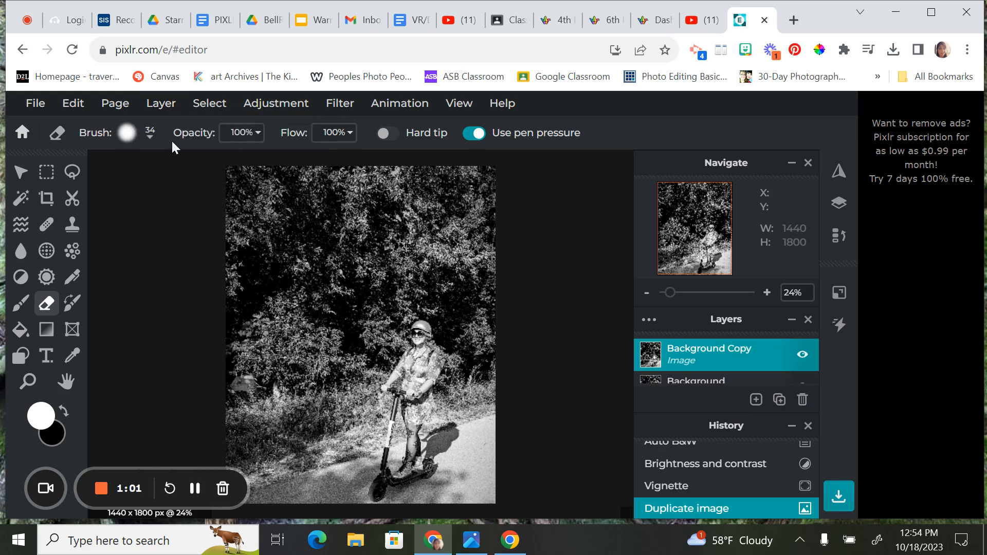
click(159, 106)
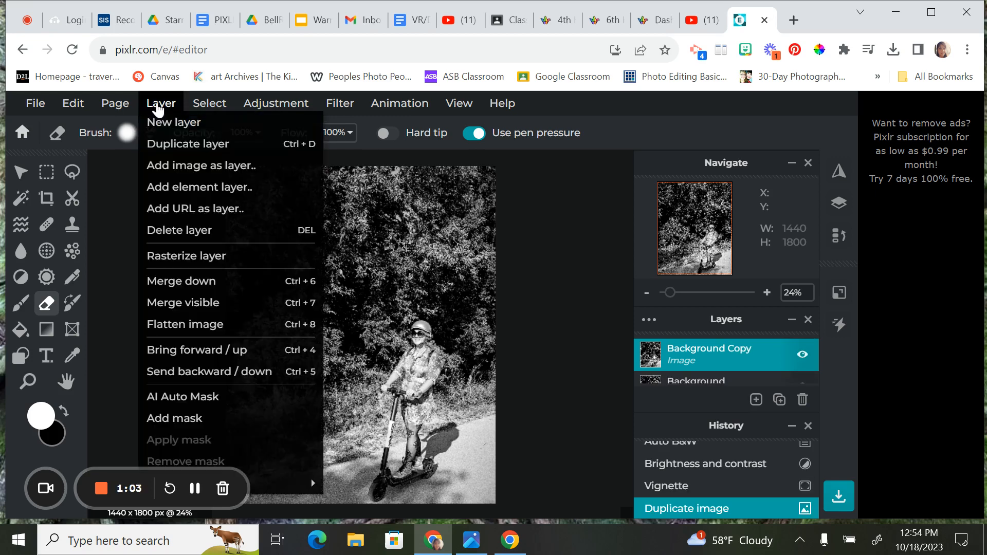
click(168, 123)
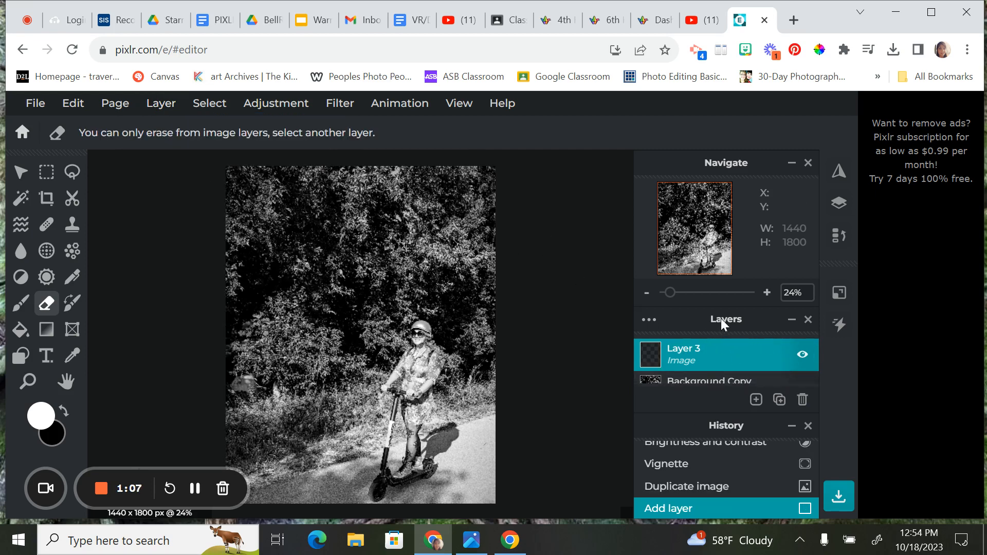
scroll(716, 344, down, 2)
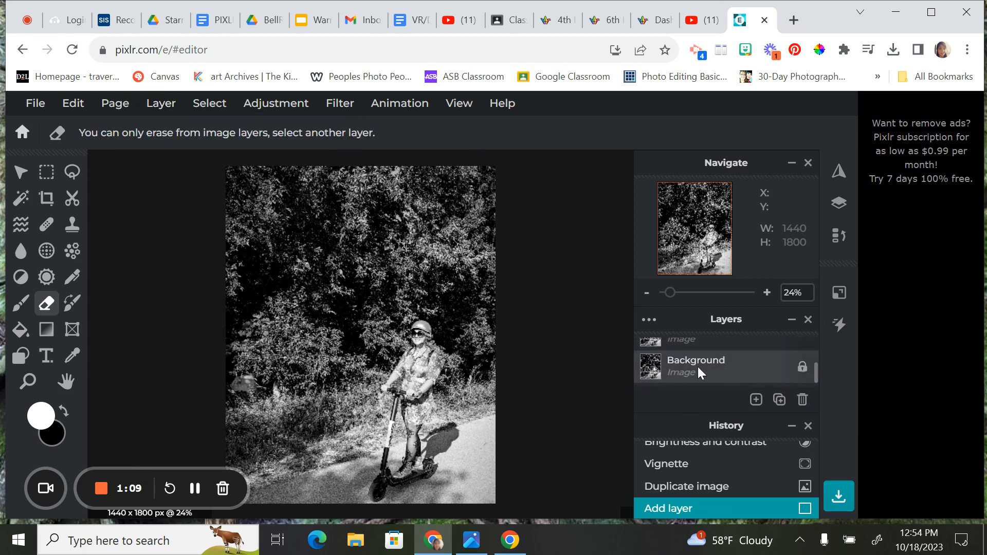
scroll(697, 366, up, 2)
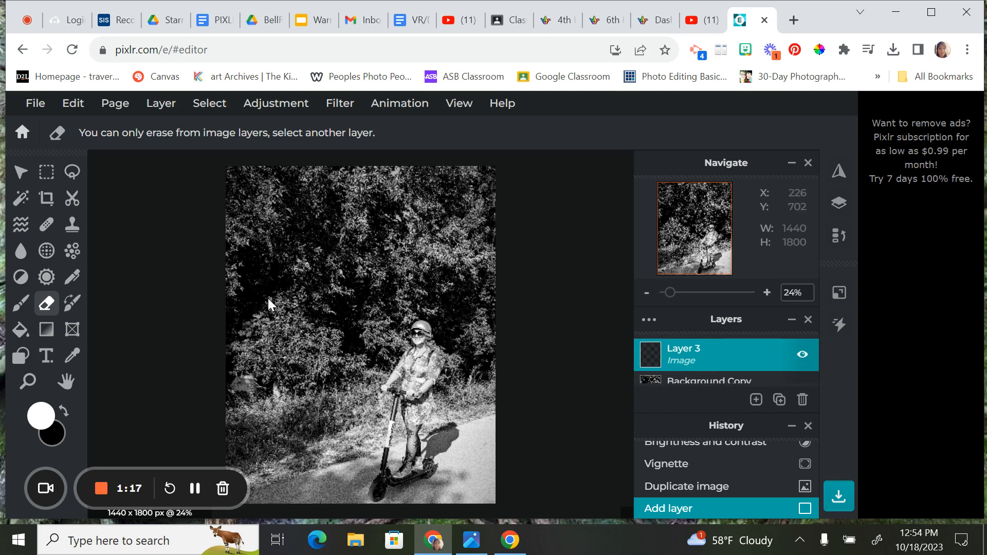
Draw an unfilled white triangle with outline 5, about 562 by 711 px, around the woman on the scooter.
click(21, 356)
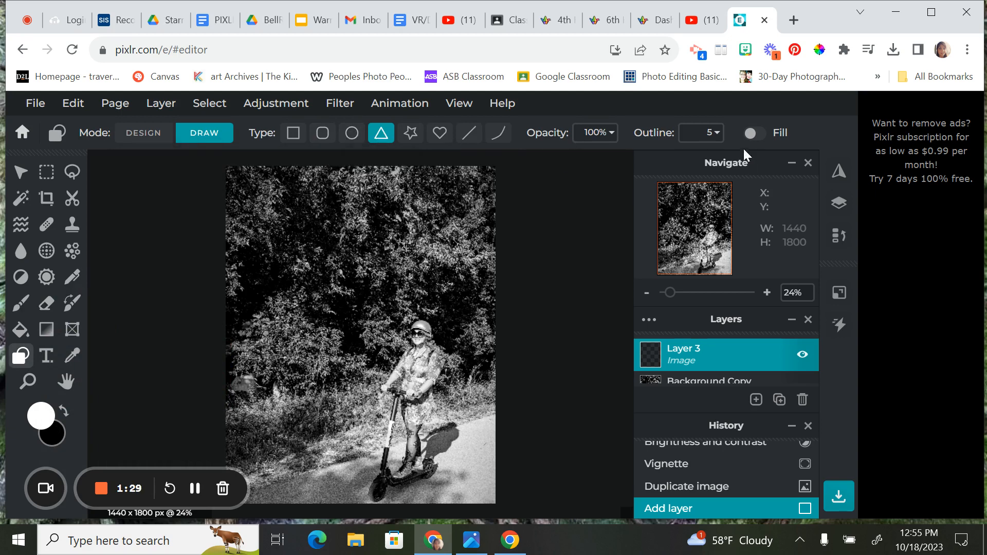
click(752, 137)
click(759, 139)
drag(421, 320, 370, 450)
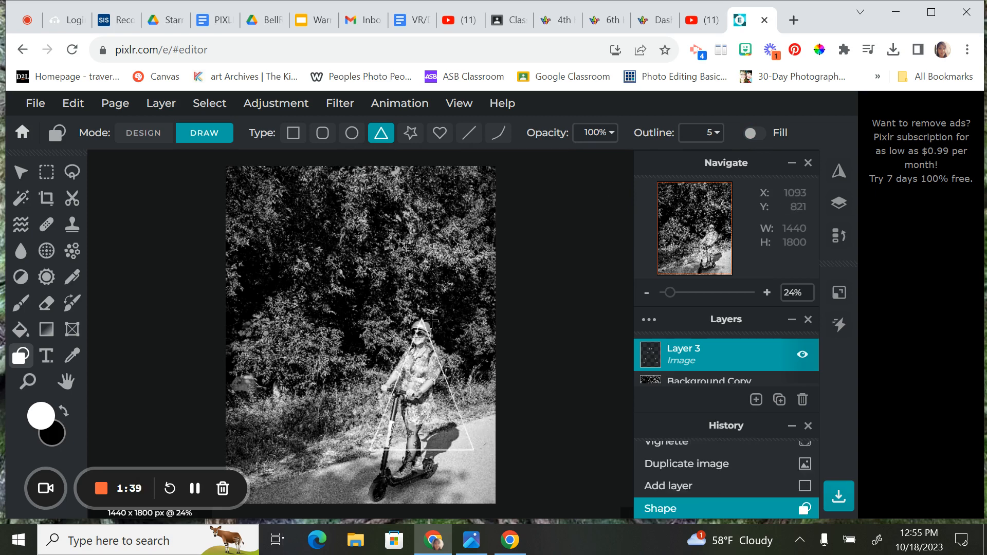
Rotate the triangle slightly clockwise, enlarge it to about 636 by 805 px, and shift it so one side crosses the woman.
scroll(139, 247, up, 1)
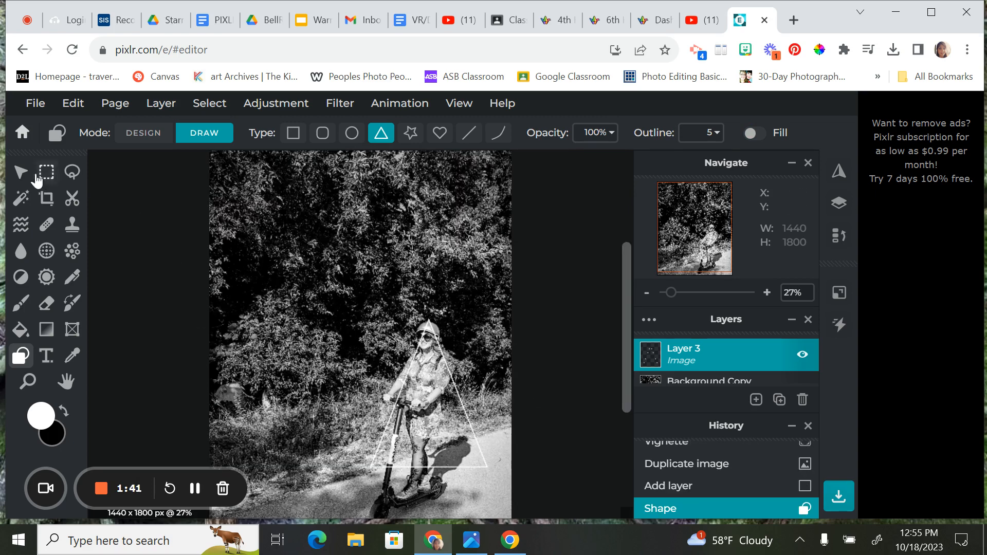
click(21, 172)
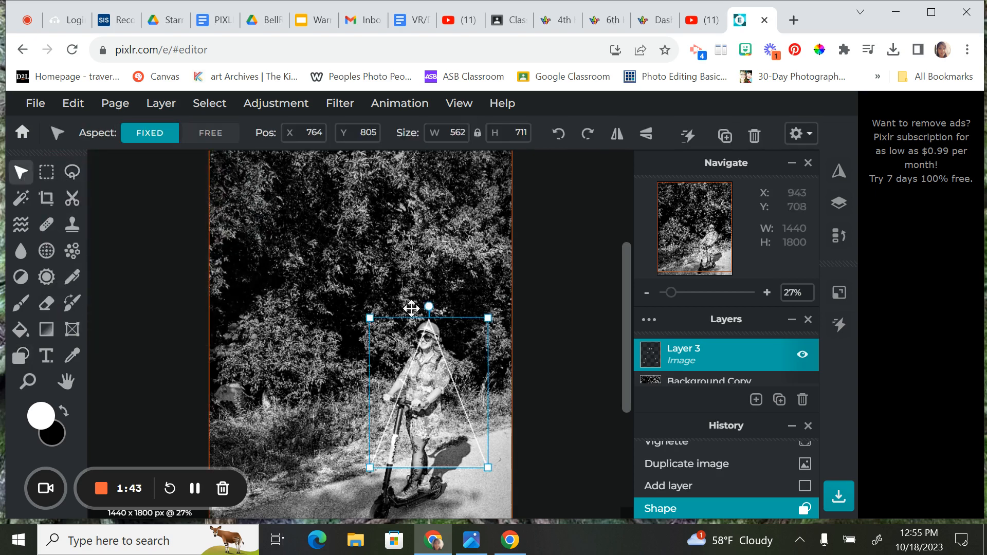
drag(429, 309, 445, 316)
drag(417, 367, 411, 363)
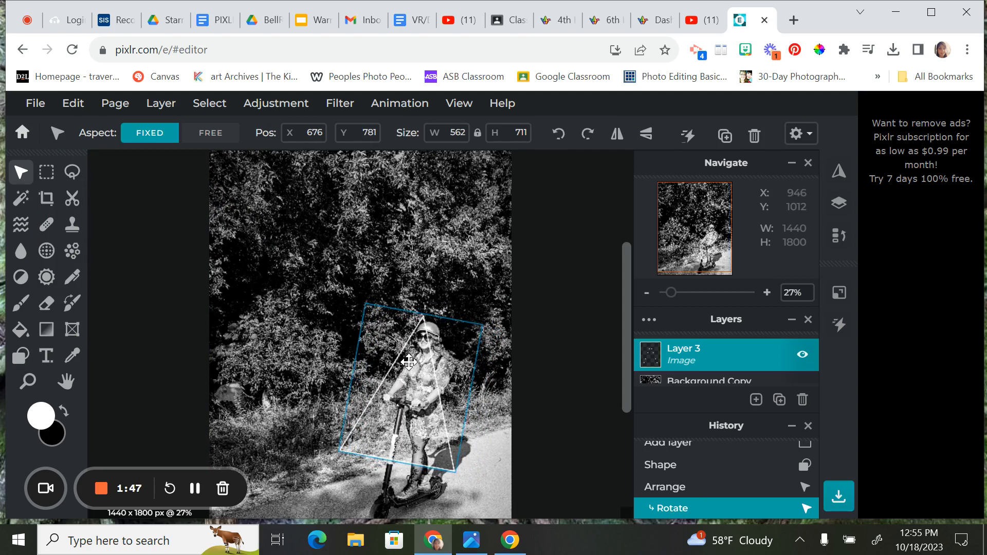
drag(455, 471, 467, 494)
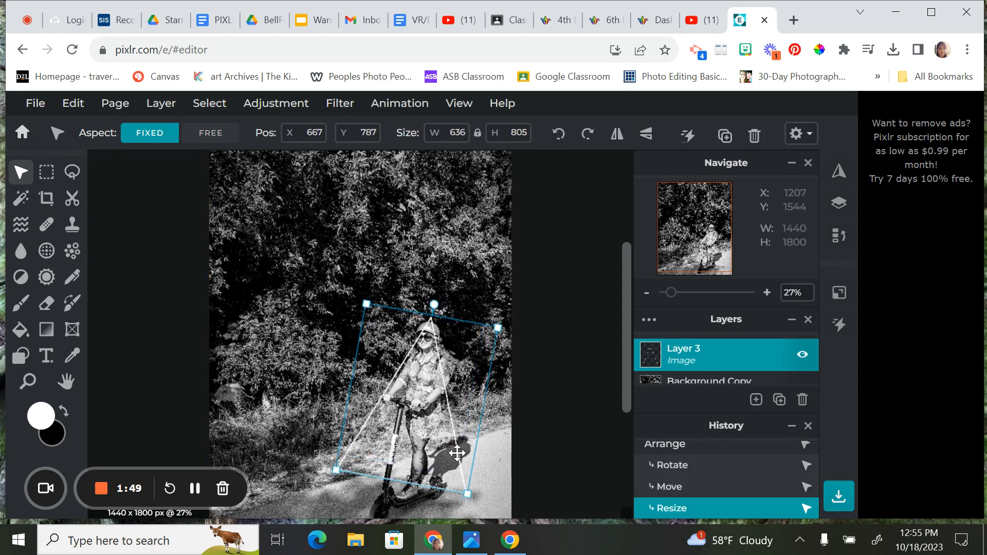
drag(455, 438, 431, 461)
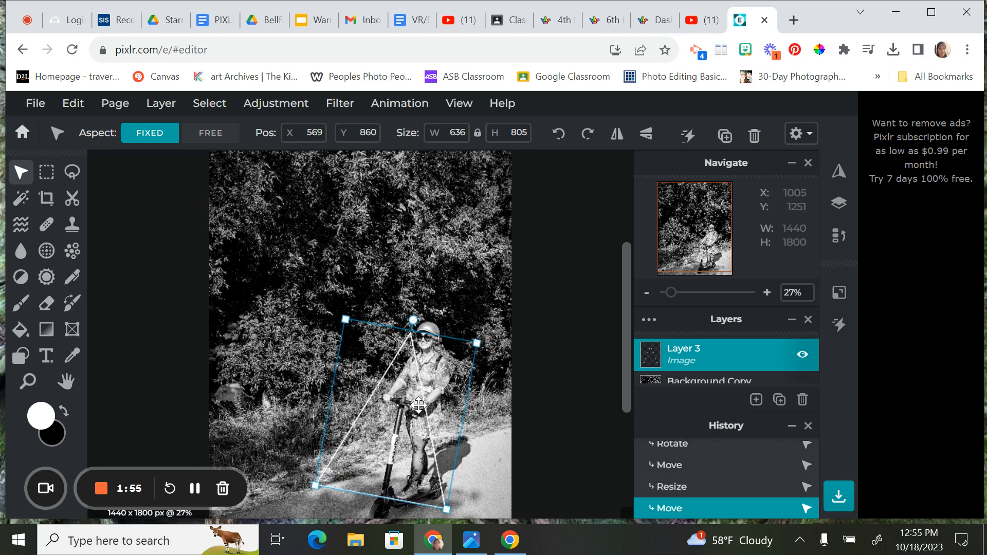
Start an Outer glow filter on the triangle layer and set the glow color to bright magenta.
click(348, 105)
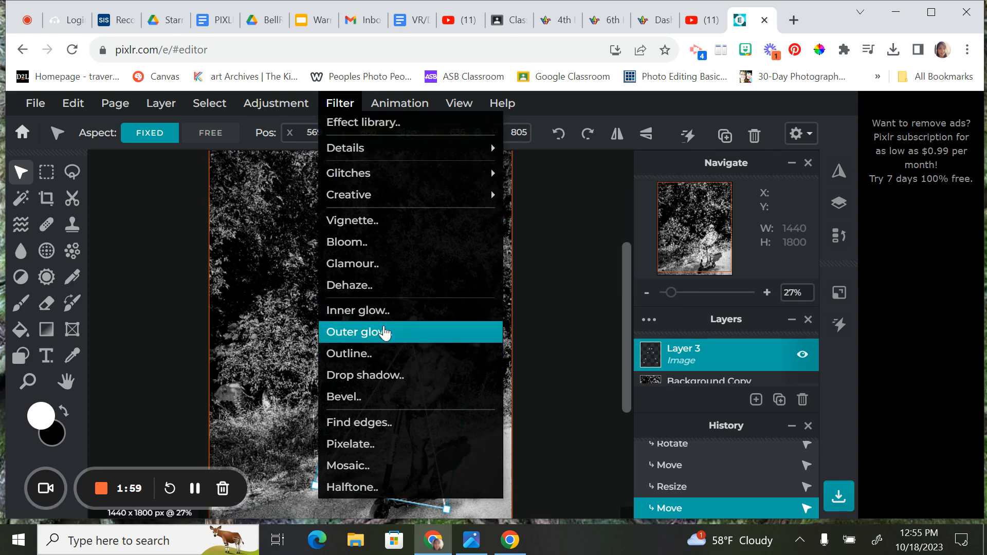
click(385, 332)
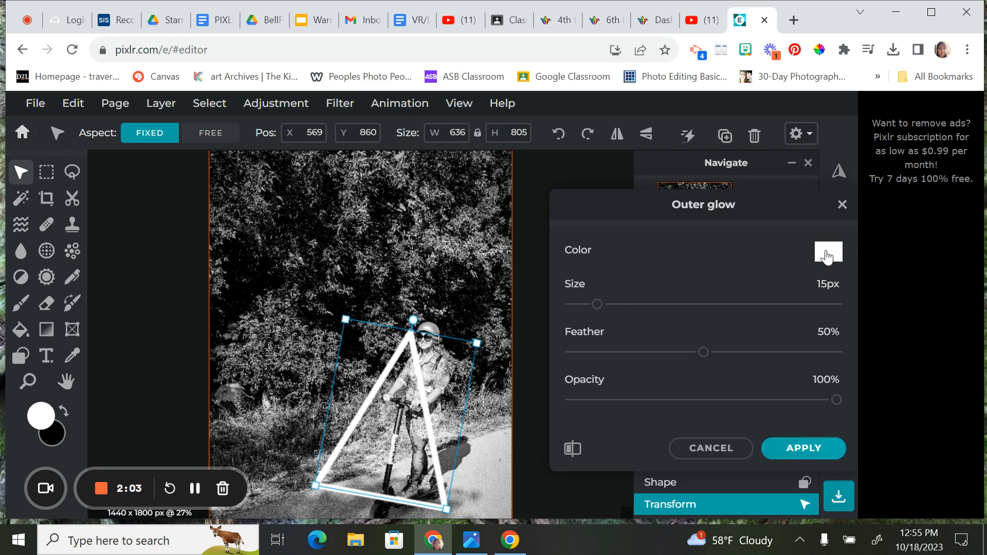
click(826, 255)
click(743, 261)
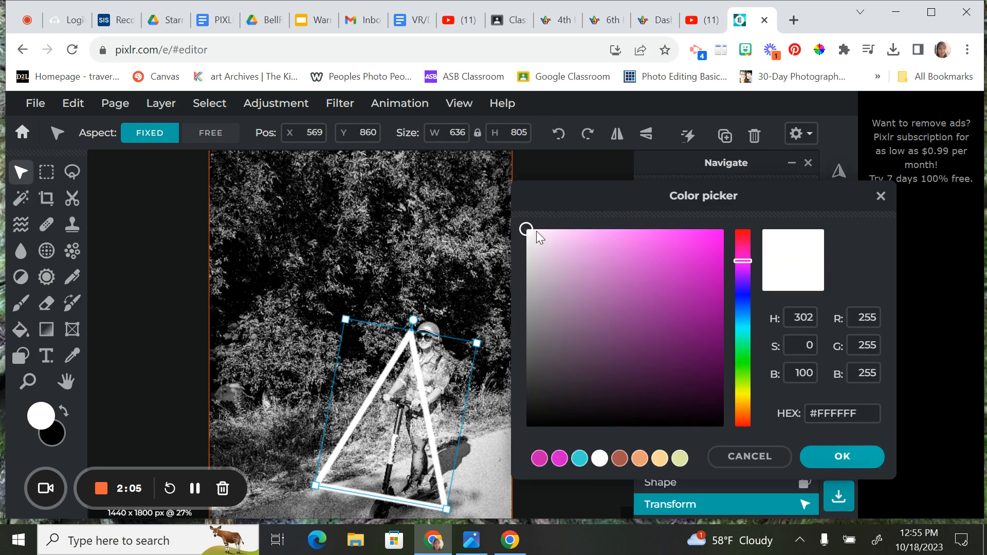
drag(536, 233, 714, 263)
click(842, 456)
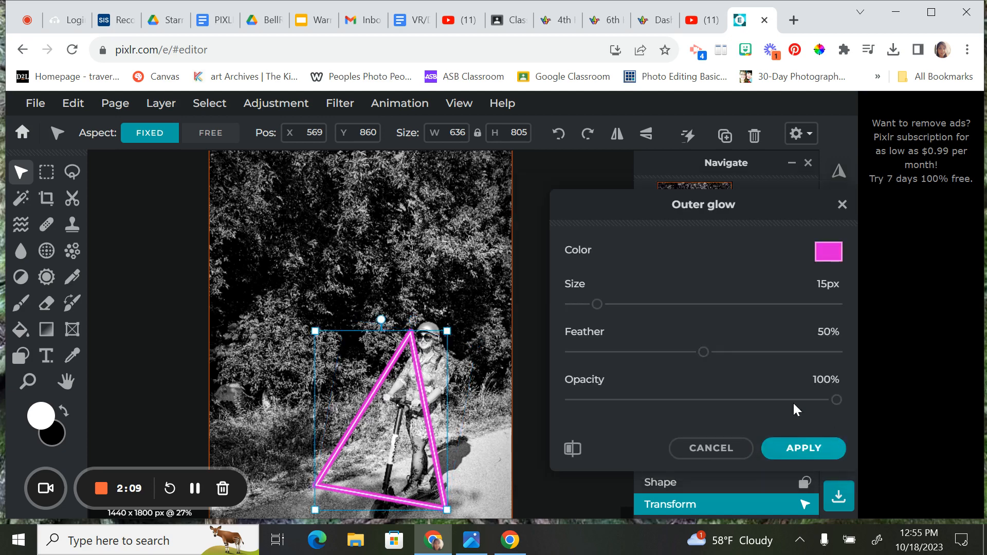
Set the outer glow to size 12 px, feather 41% and opacity 77%, and apply it.
mouse_move(596, 304)
mouse_down()
mouse_move(627, 311)
mouse_move(592, 307)
mouse_up()
drag(703, 352, 680, 352)
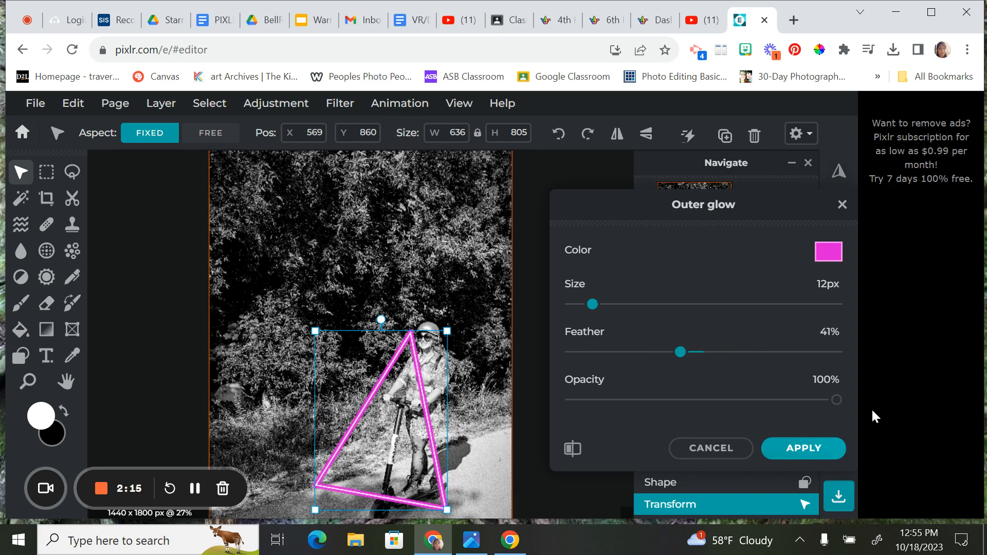
drag(836, 400, 776, 407)
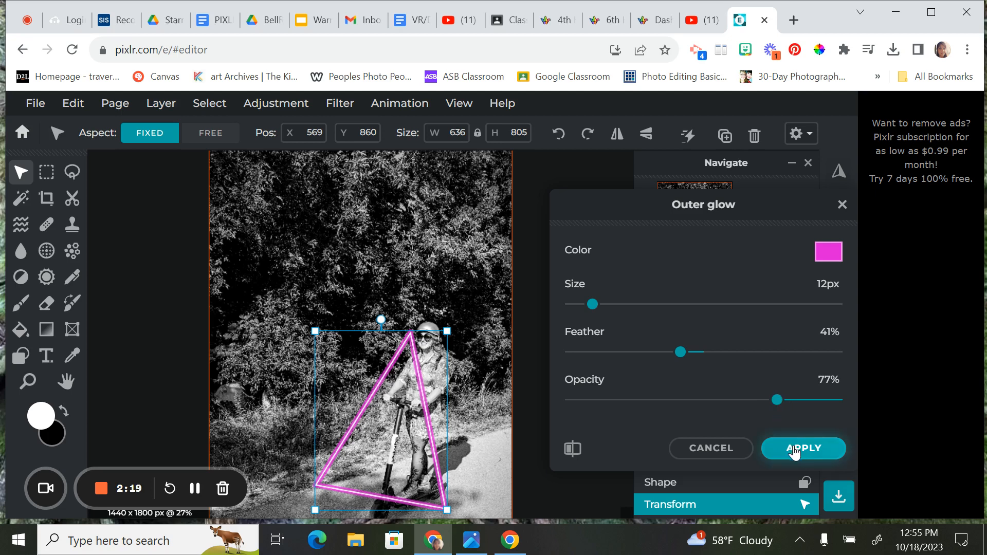
click(802, 449)
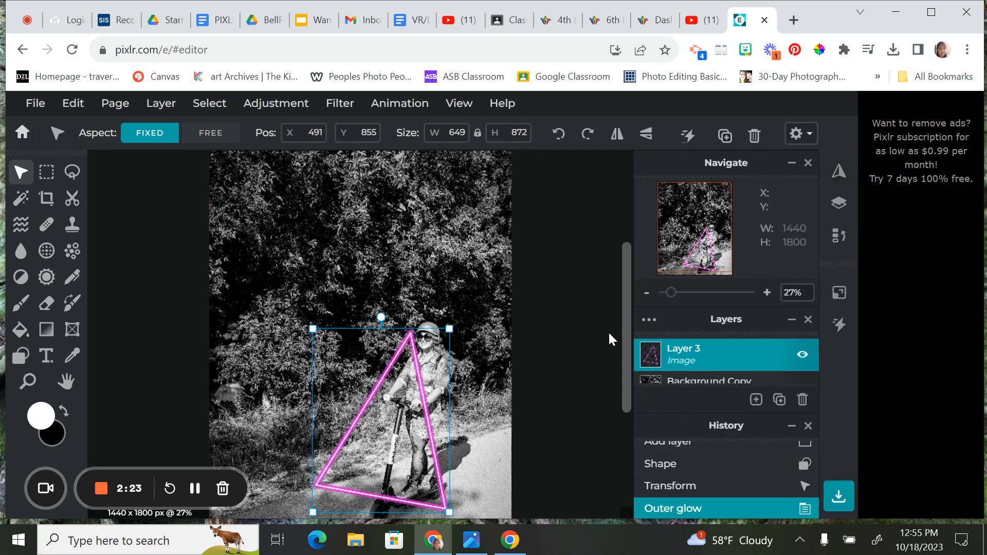
Paste two copies of the glowing triangle, placing one lower left of the original and the other to its upper right.
drag(628, 336, 630, 354)
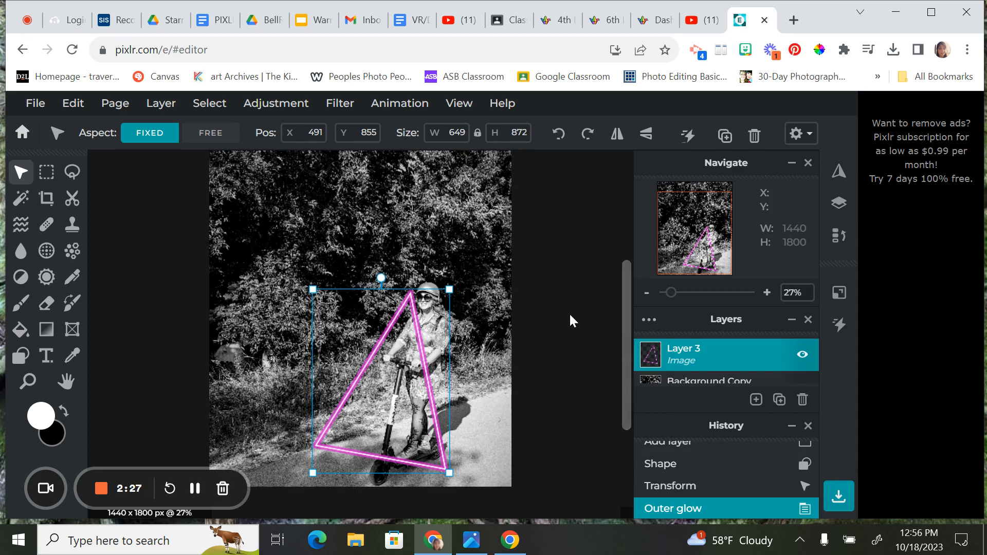
key(ctrl+c)
key(ctrl+v)
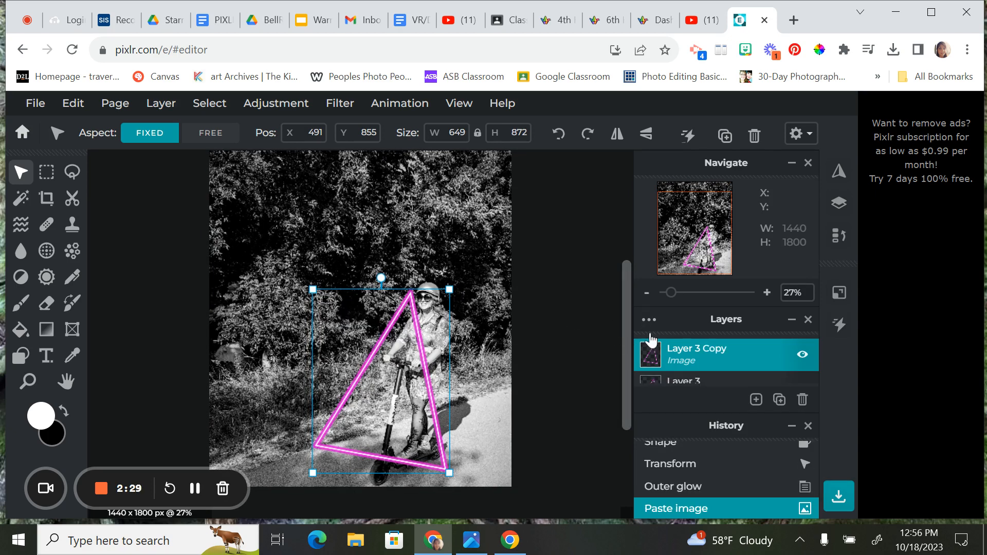
drag(420, 365, 388, 378)
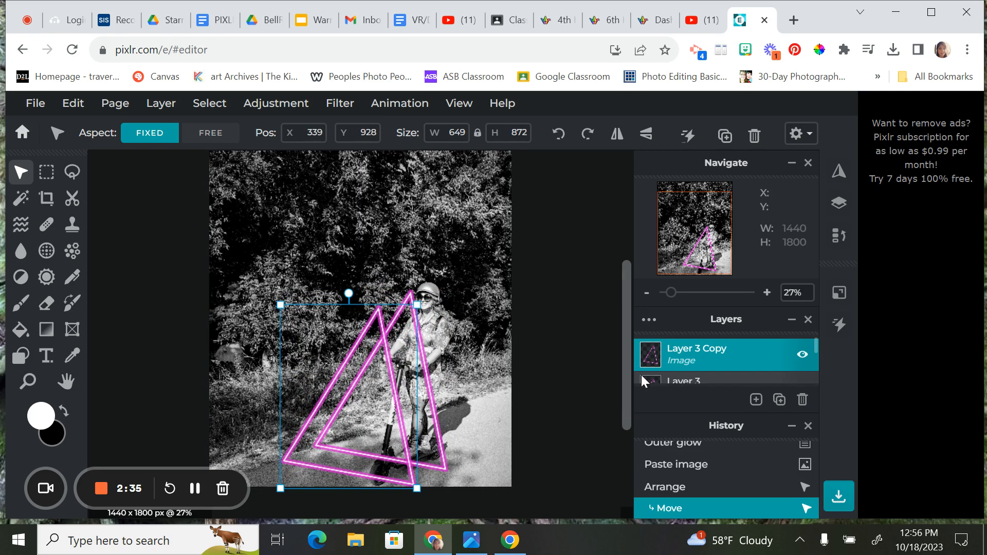
key(ctrl+v)
drag(373, 379, 410, 372)
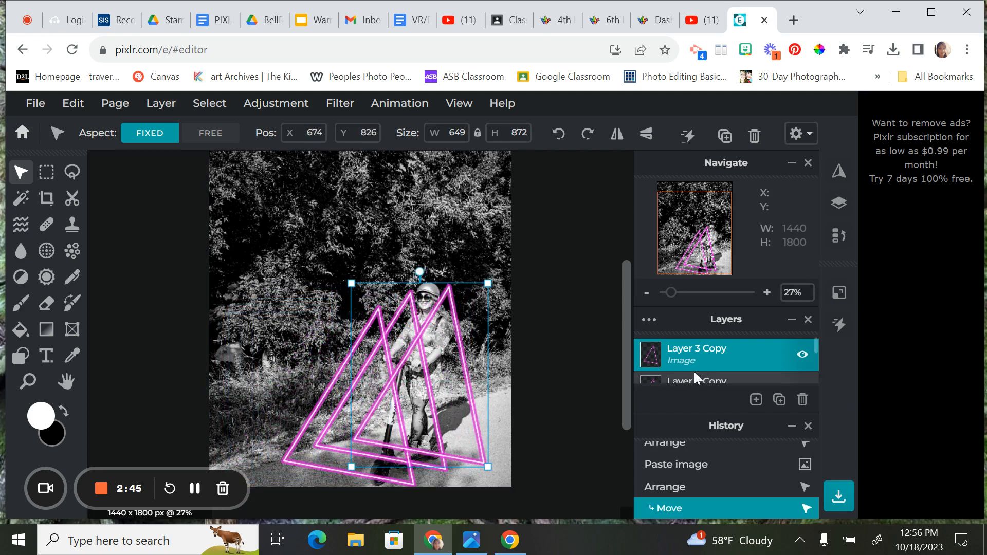
scroll(691, 363, down, 3)
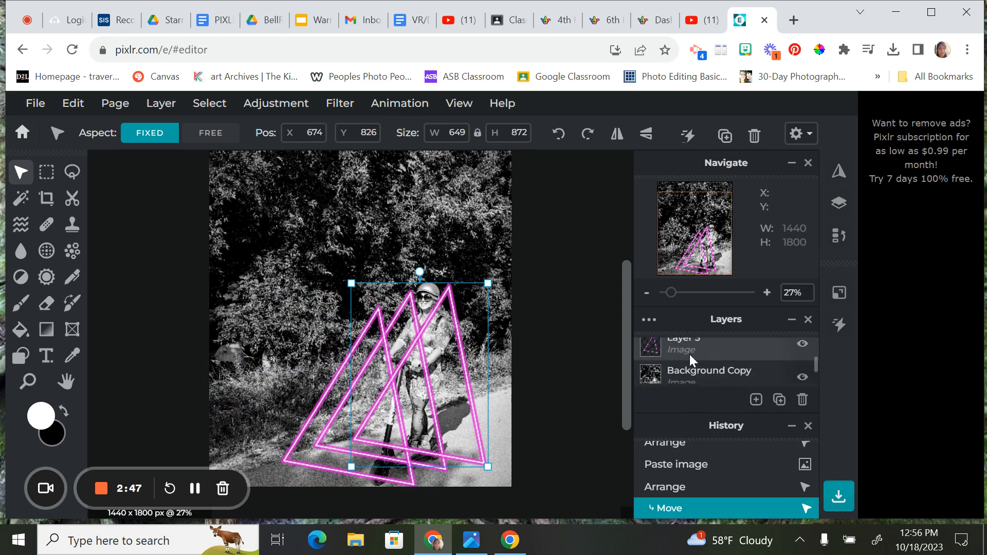
Merge the top triangle copy down twice so all three glowing triangles share one layer above the Background Copy.
scroll(690, 356, up, 3)
scroll(689, 352, down, 3)
scroll(682, 358, up, 3)
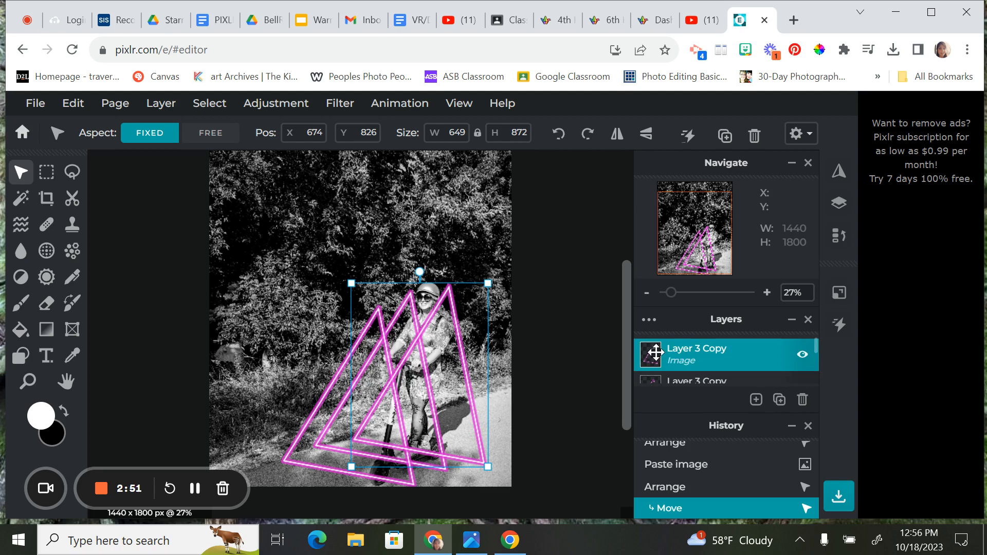
click(649, 322)
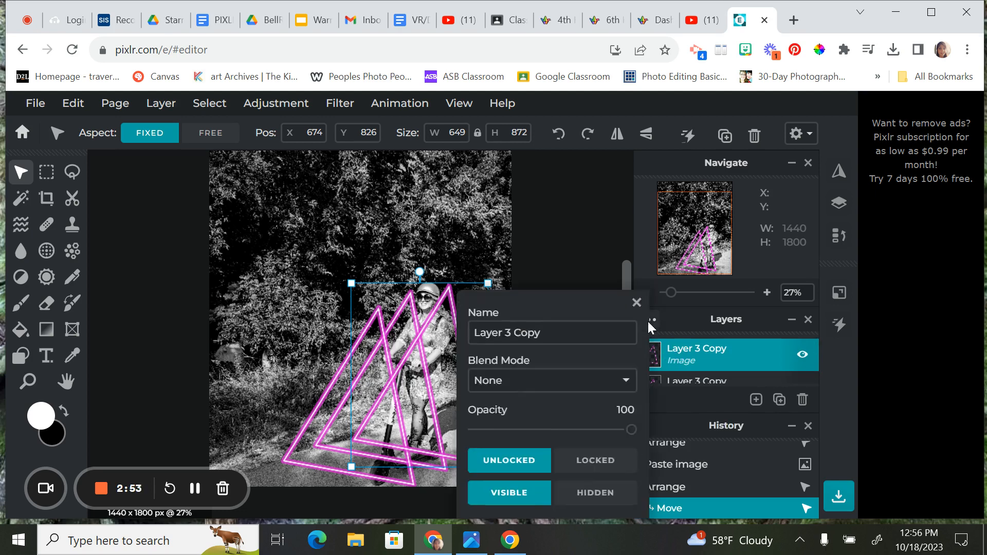
click(649, 320)
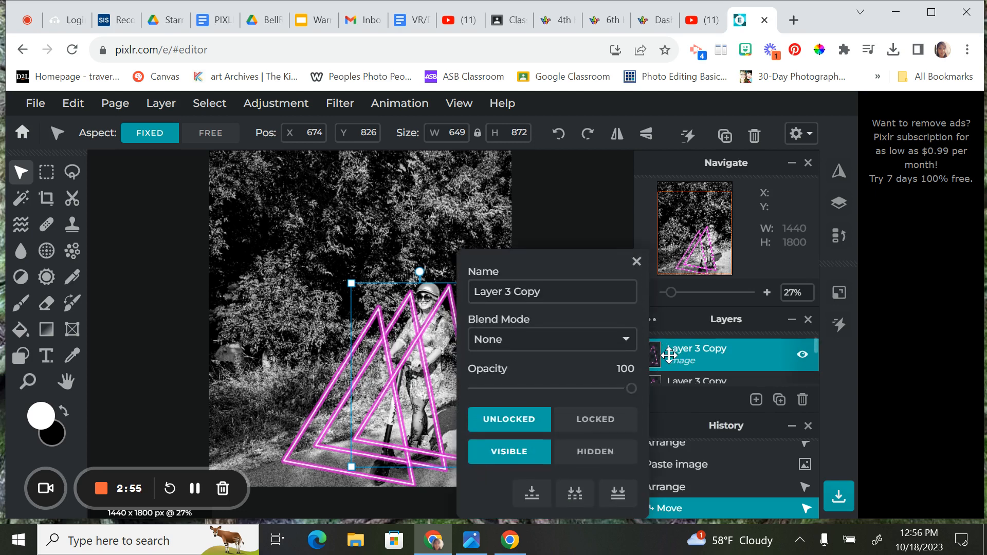
click(531, 492)
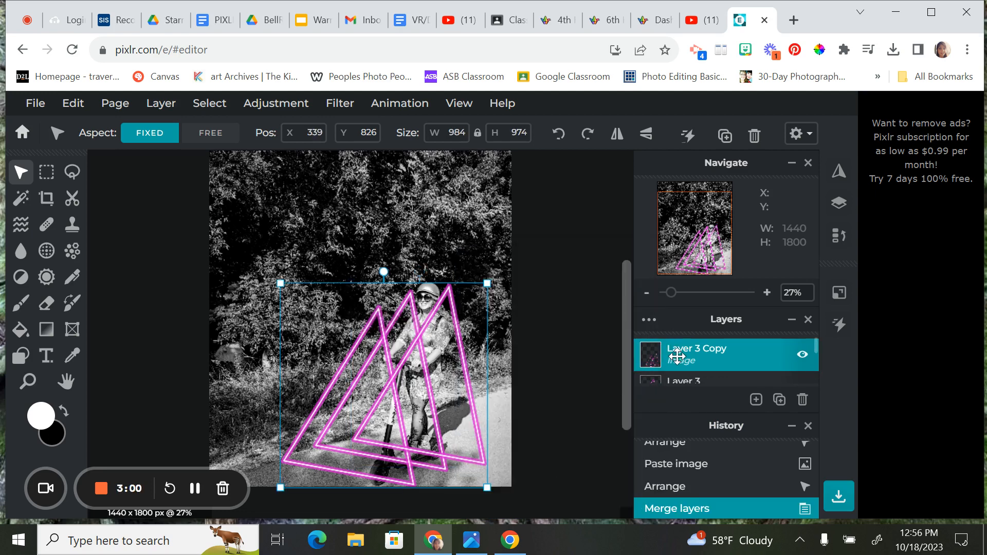
right_click(649, 356)
click(531, 492)
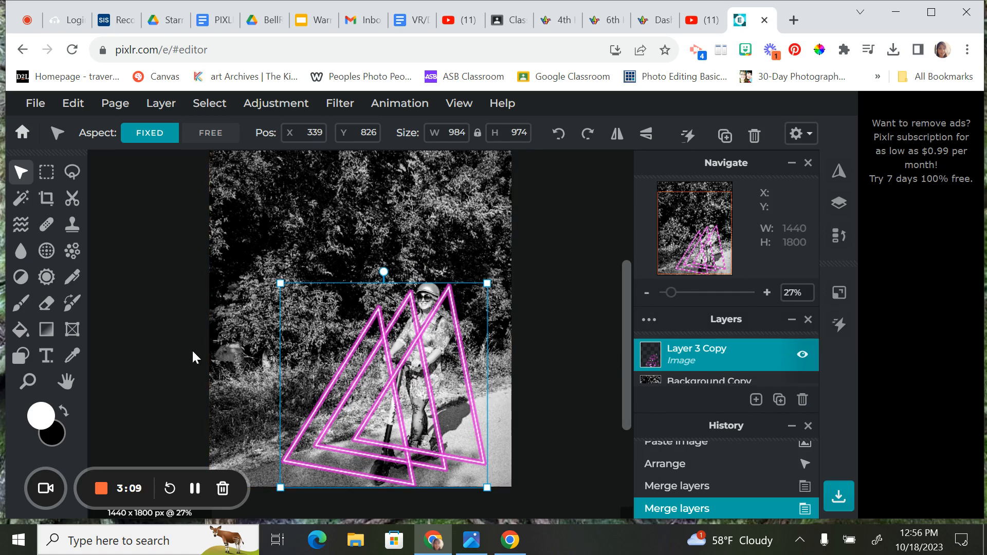
Erase the parts of the neon lines that cross the woman's neck, chest, arms and hands on the merged triangle layer.
click(47, 309)
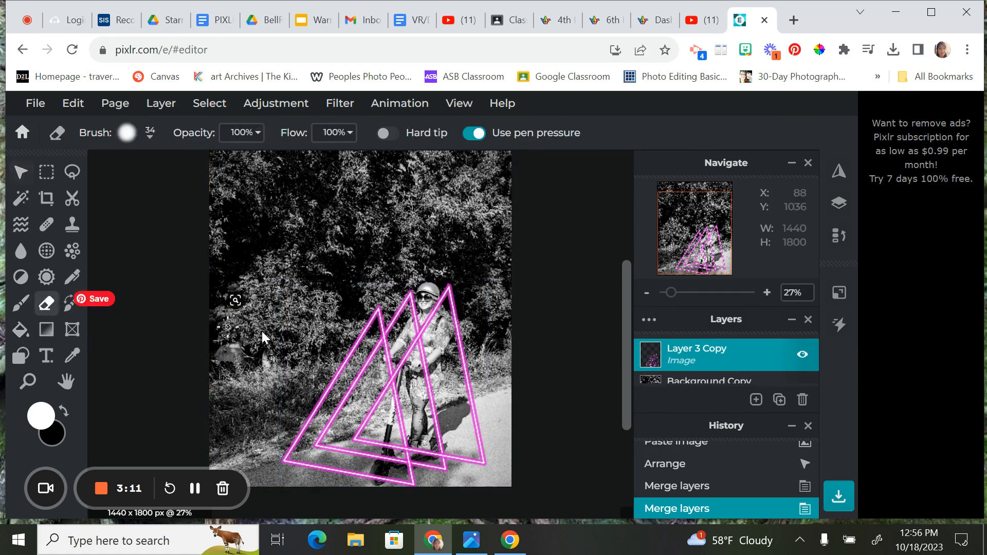
scroll(424, 366, up, 5)
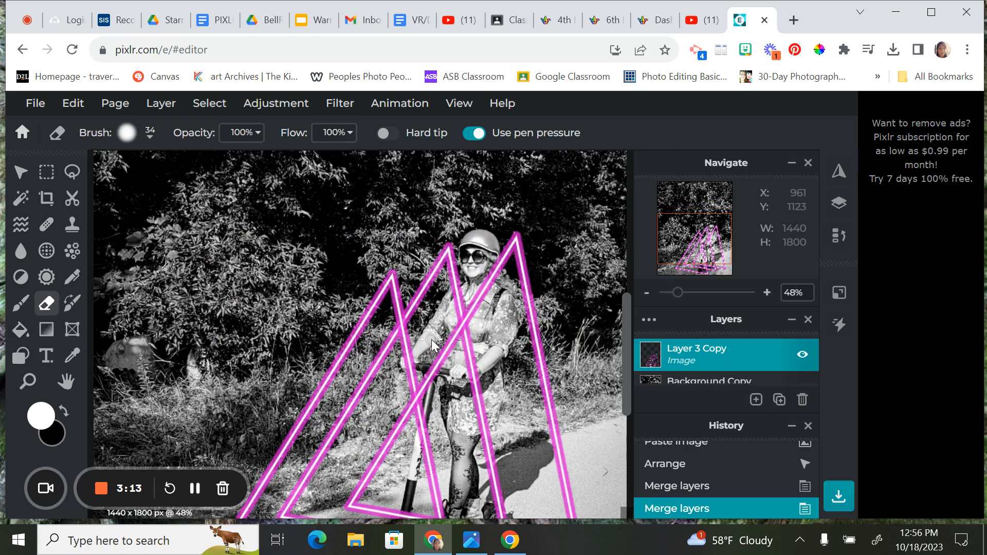
drag(463, 325, 459, 292)
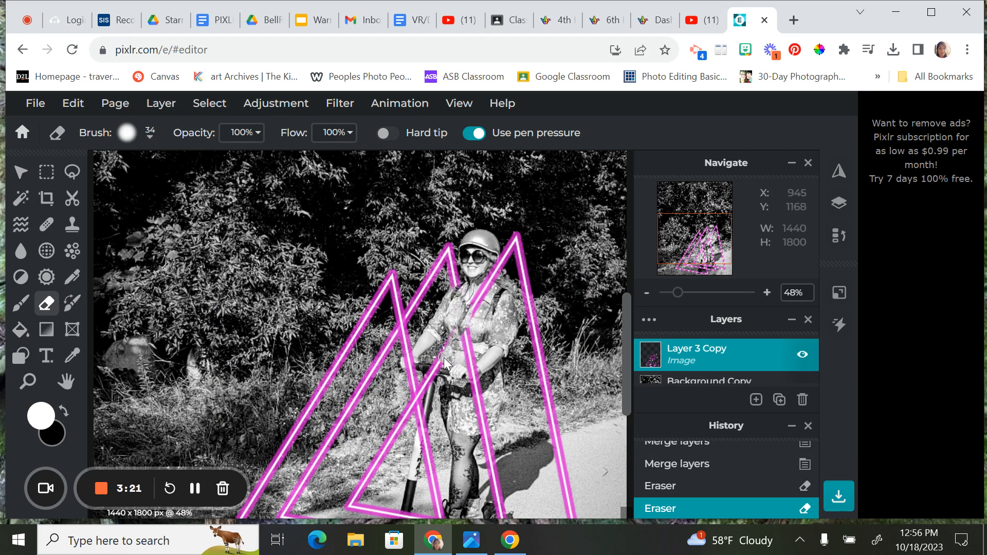
mouse_move(446, 354)
mouse_down()
mouse_move(451, 334)
mouse_move(449, 343)
mouse_up()
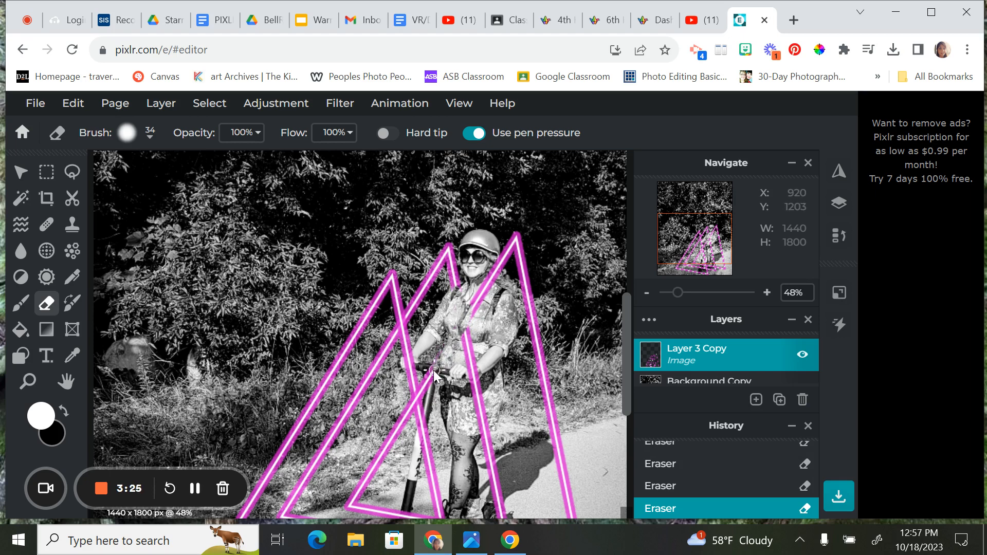
drag(433, 371, 408, 359)
click(409, 359)
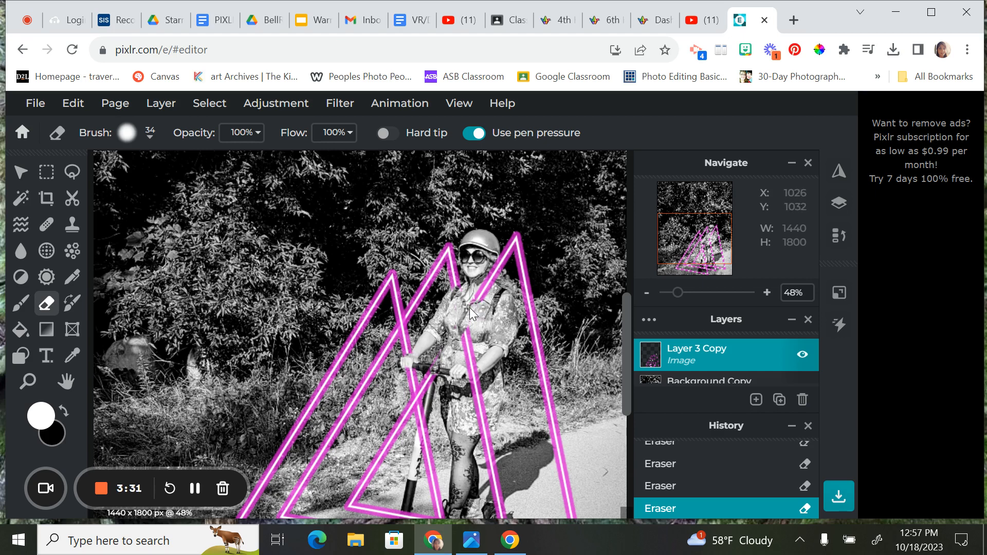
drag(498, 275, 462, 325)
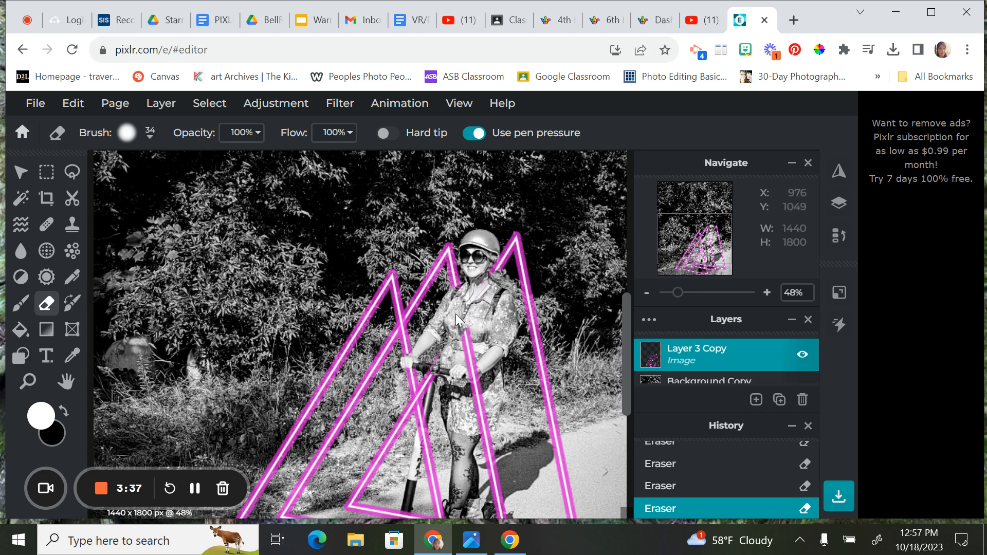
scroll(459, 332, down, 2)
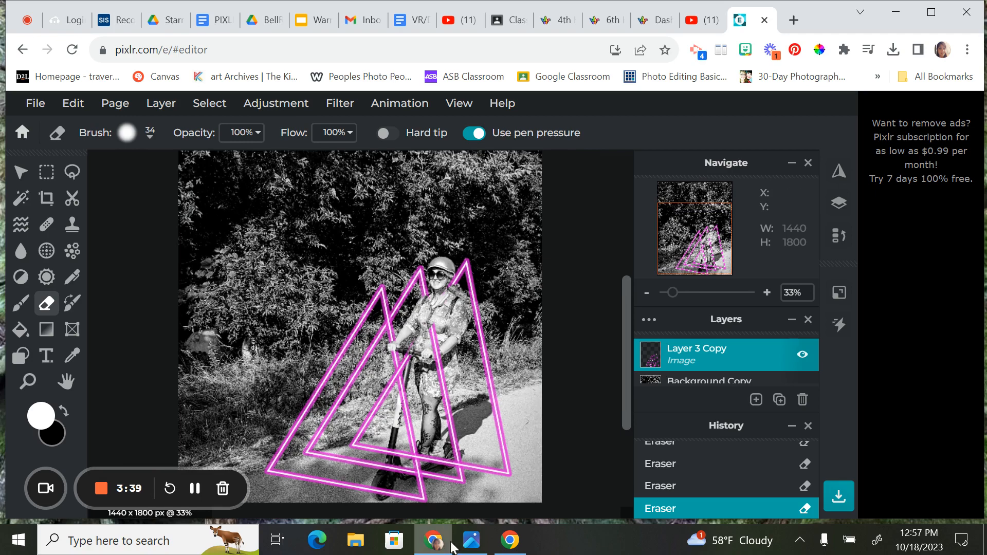
Switch to the "PIXLR E: Neon Editing" document in Google Docs and examine the neon editing example beside the before photo.
click(220, 21)
scroll(493, 320, down, 4)
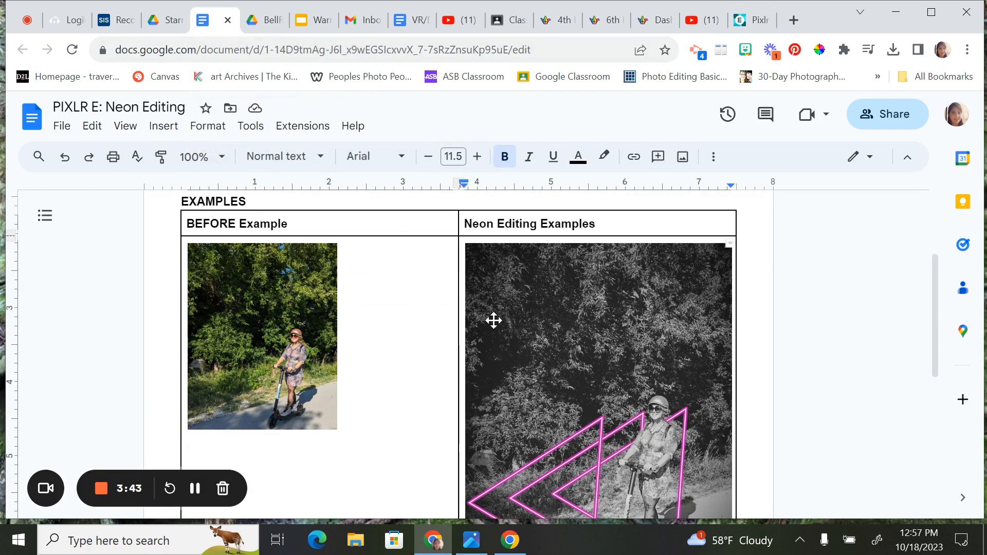